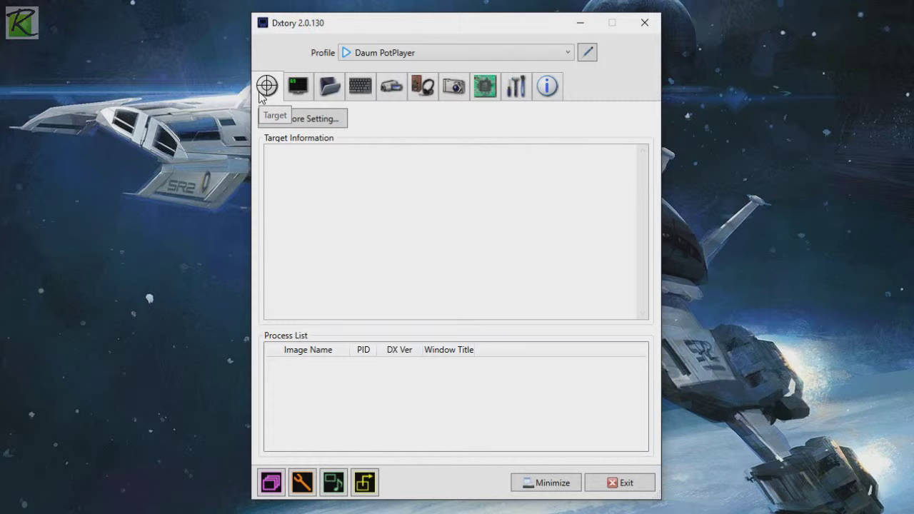
Step: Load the Factorio 0.9.8 profile in place of Daum PotPlayer from the Profile dropdown
click(440, 56)
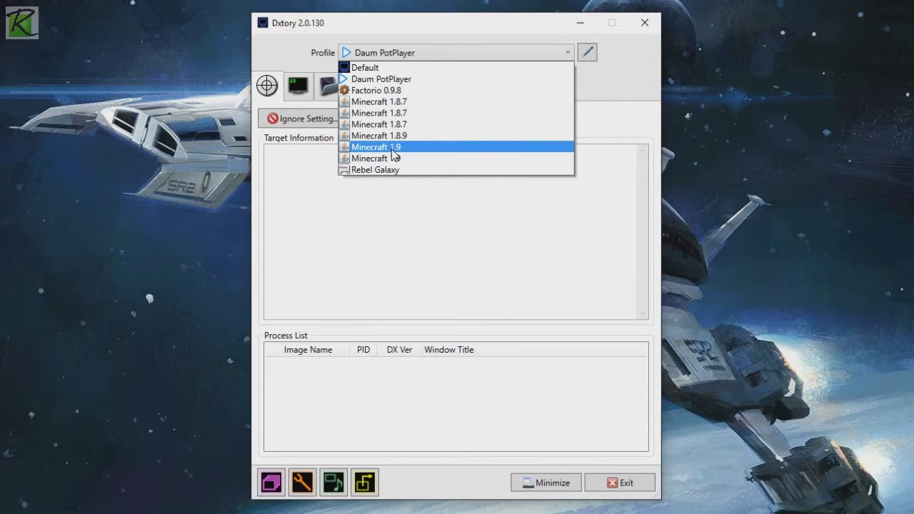
click(392, 96)
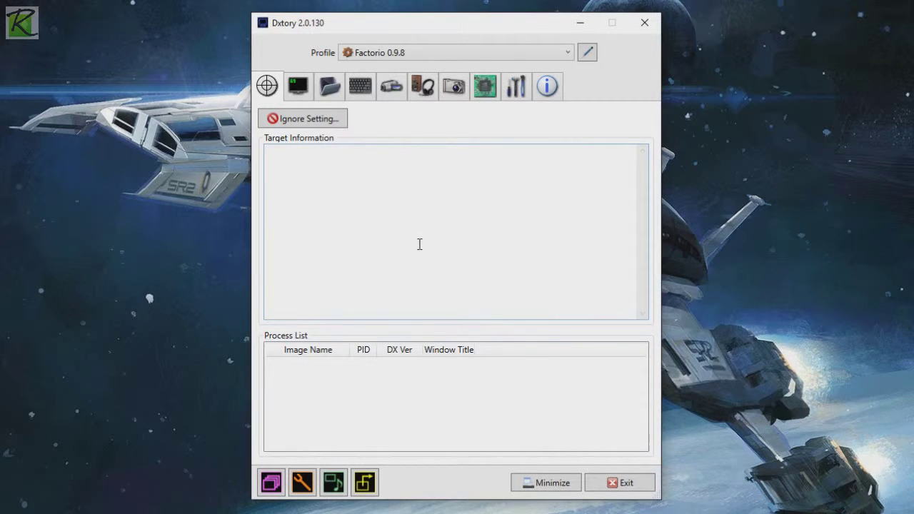
Step: On the Overlay tab, keep the Recording Status colour at FF4600
click(308, 95)
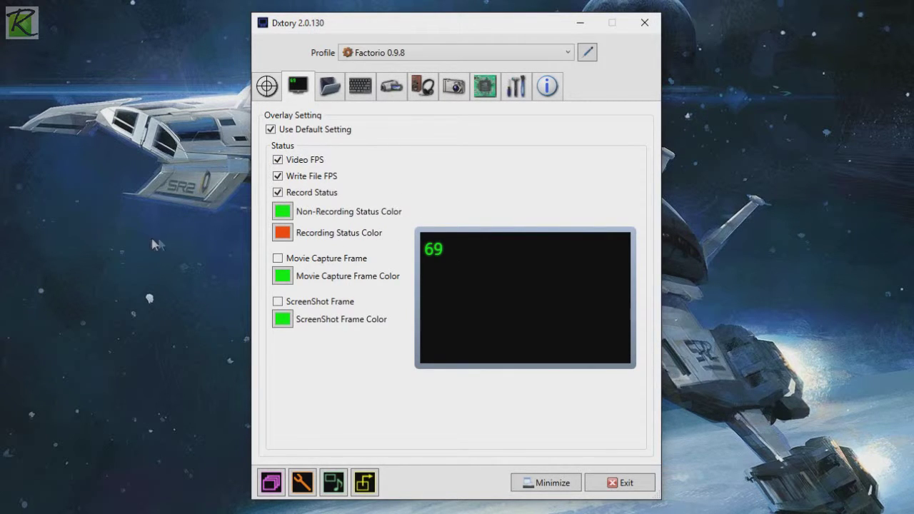
click(288, 242)
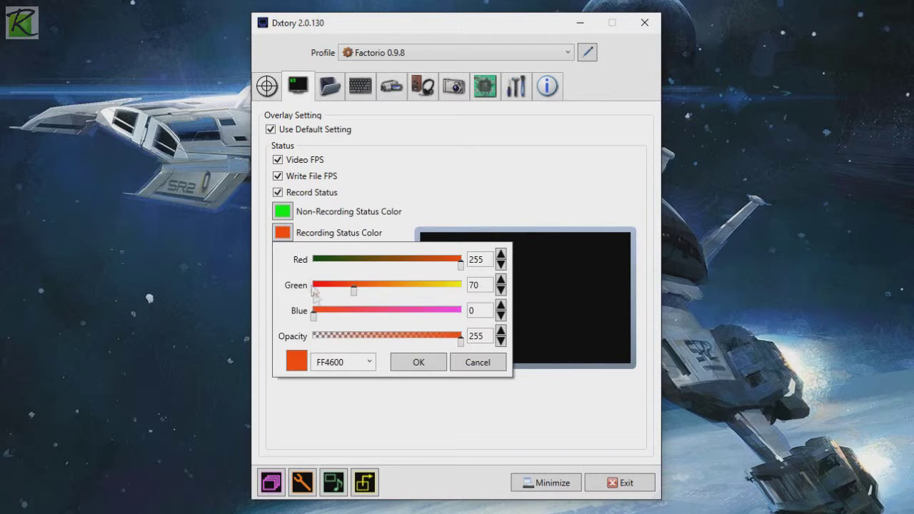
click(400, 366)
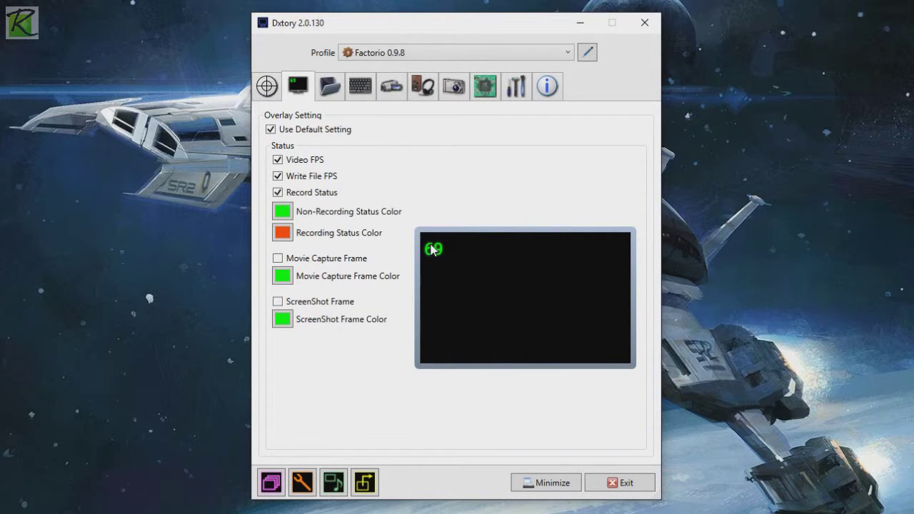
Step: Try the FPS counter at bottom-right and right-middle, then settle on top-left
click(615, 343)
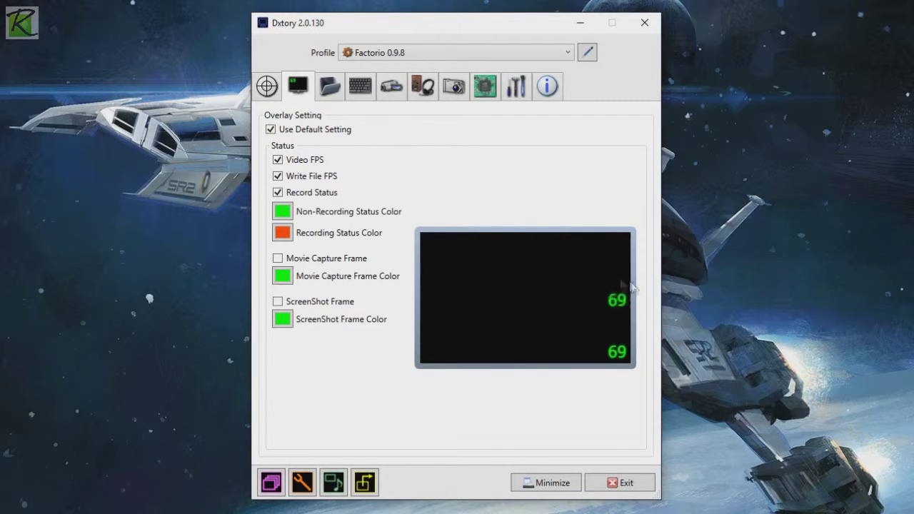
click(628, 289)
click(518, 292)
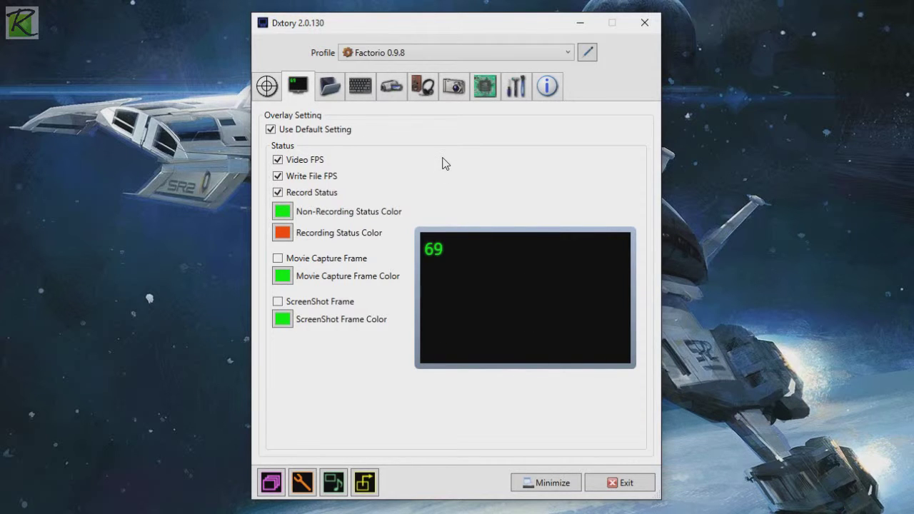
Step: Show the Folder tab with movies saving to E:\DxtoryCaptures and screenshots to E:\Screenshots
click(330, 86)
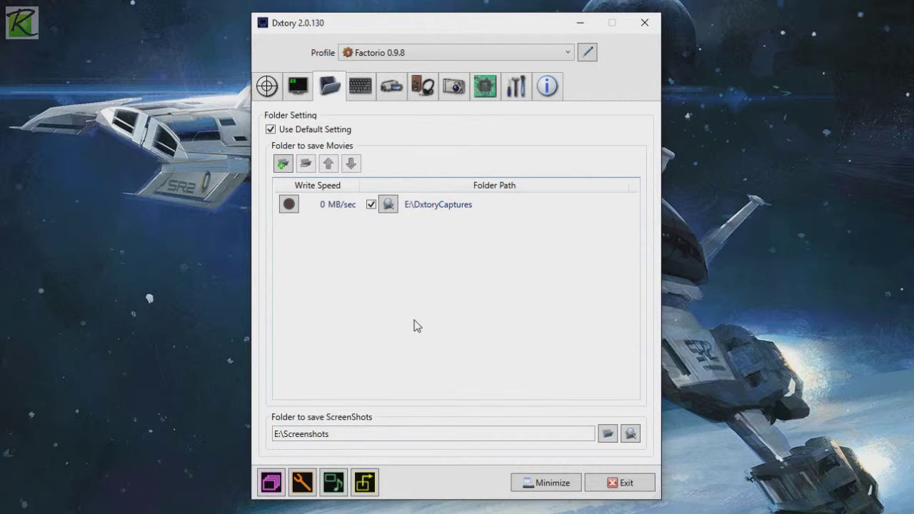
Step: Open the HotKey tab and leave the High-Speed ScreenShot hotkey unassigned
click(365, 91)
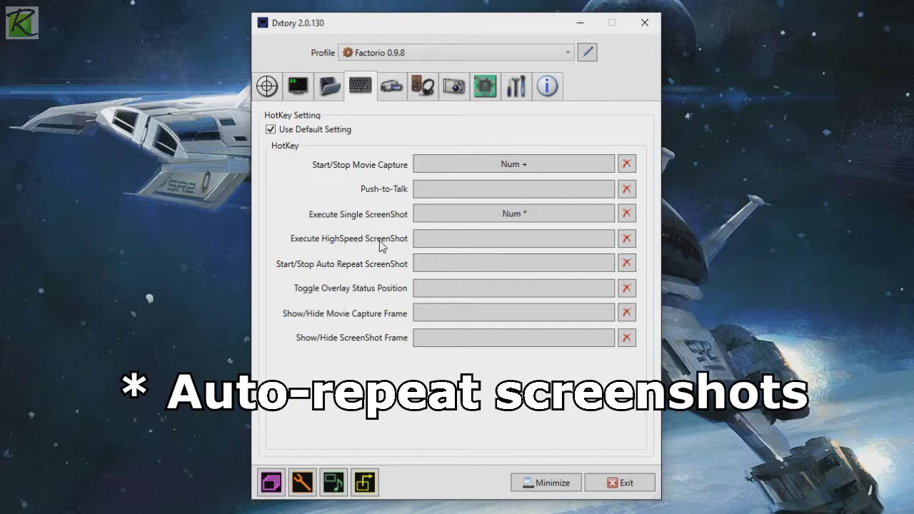
click(512, 241)
key(u)
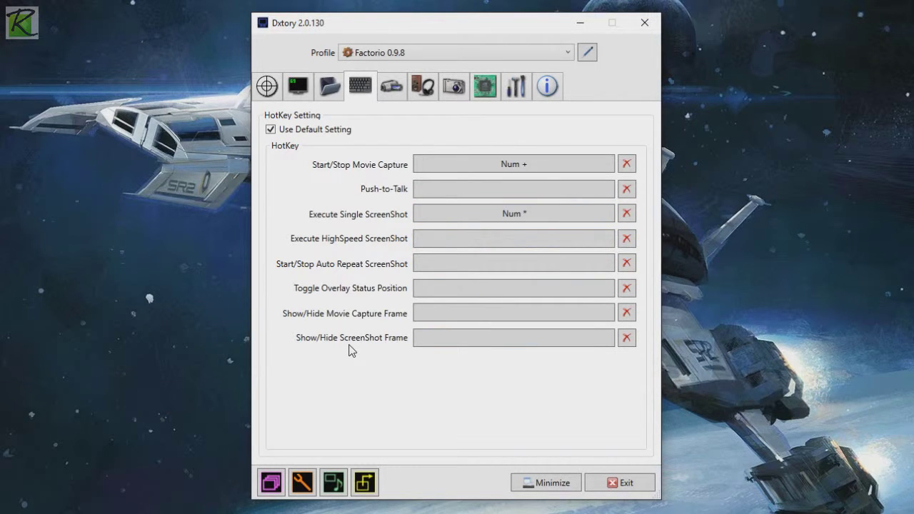
Step: Set the Movie codec to Dxtory Video Codec instead of Lagarith Lossless
click(394, 97)
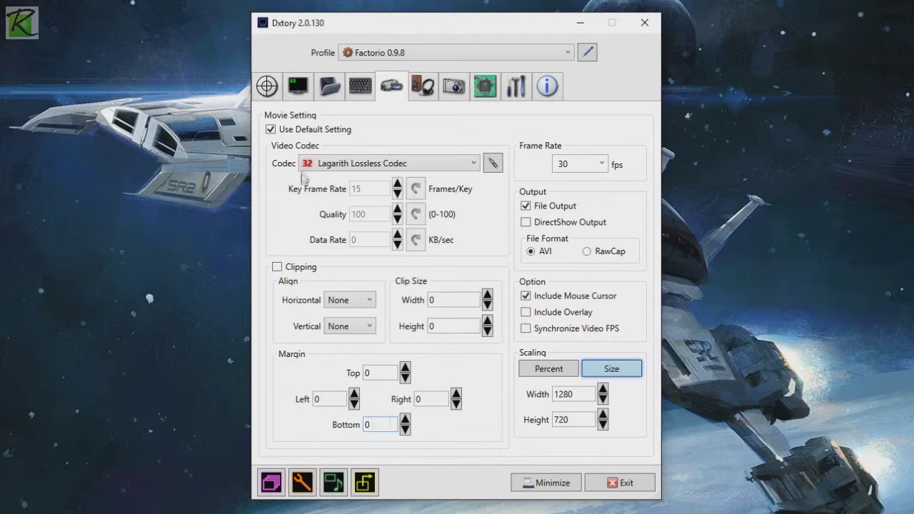
click(432, 168)
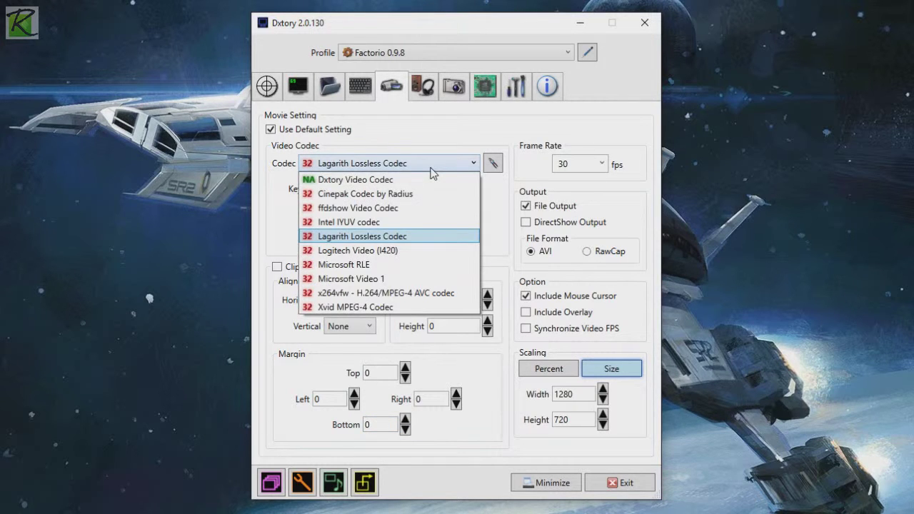
click(371, 179)
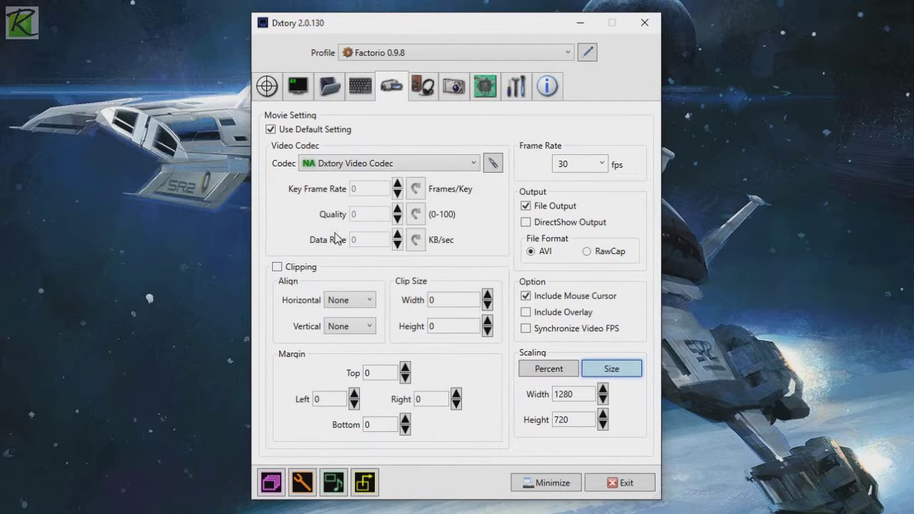
click(474, 163)
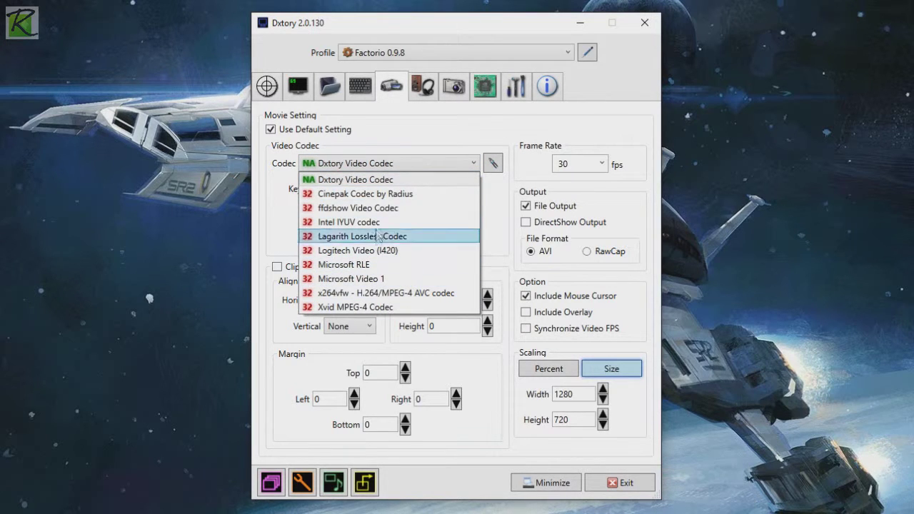
click(392, 180)
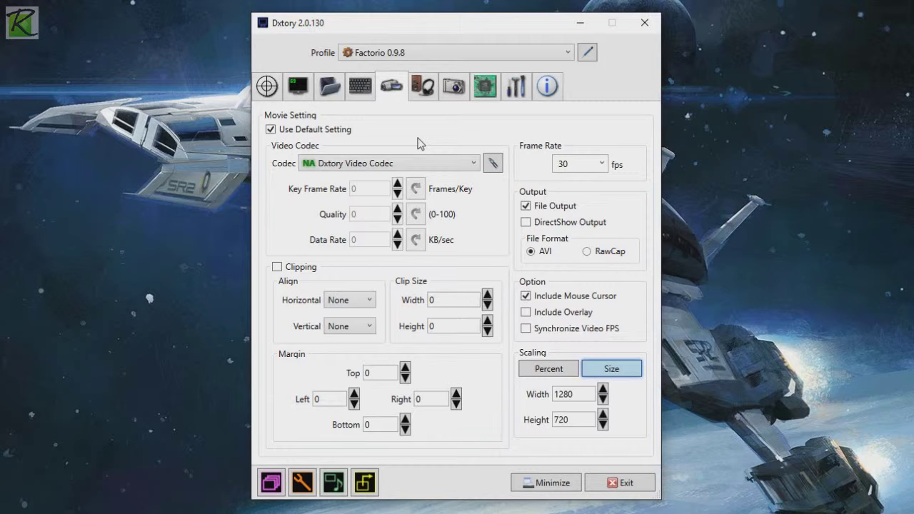
Step: Keep the movie frame rate at 30 fps and include the mouse cursor
click(602, 164)
click(579, 223)
text(62)
click(602, 164)
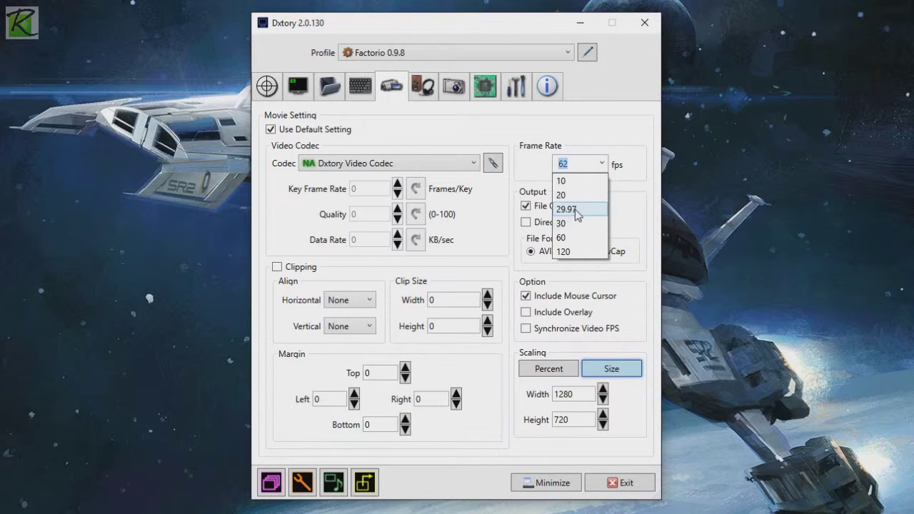
click(579, 224)
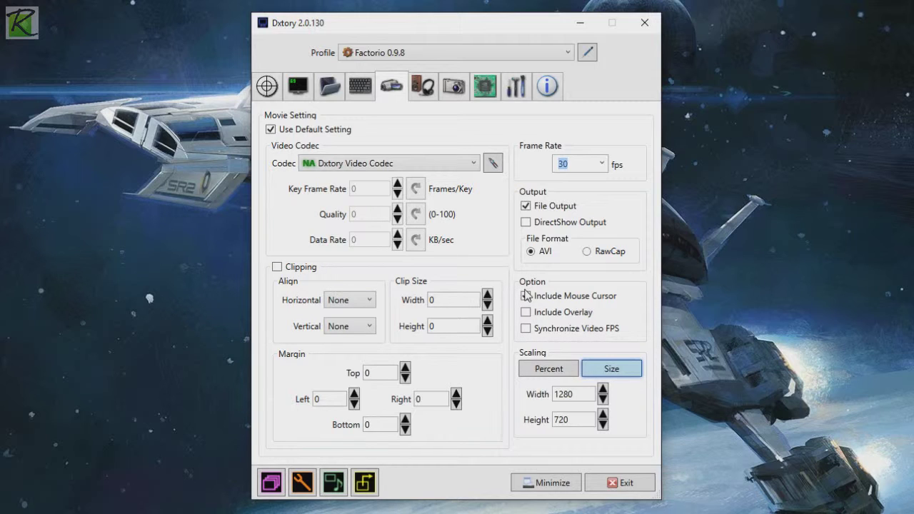
click(525, 296)
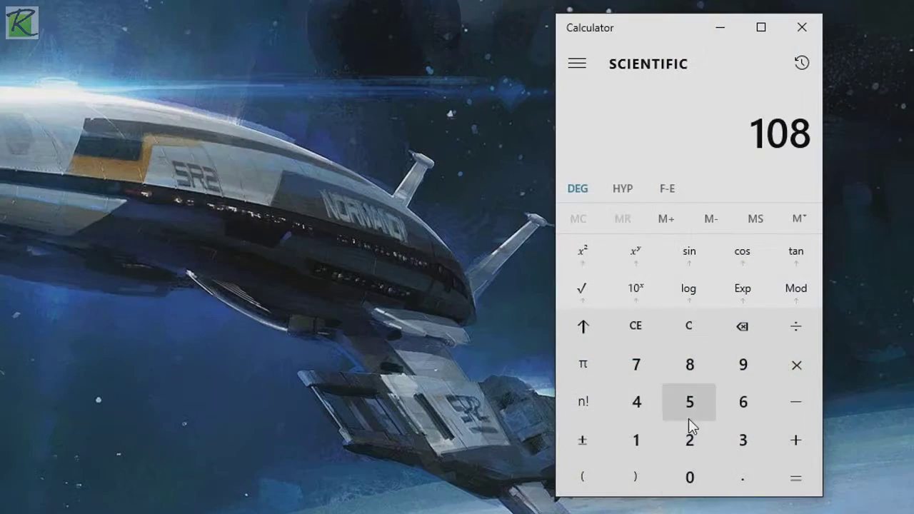
Step: Divide 1080 by 2 in Calculator to check the Scaling Size values
text(0/)
click(688, 438)
key(Return)
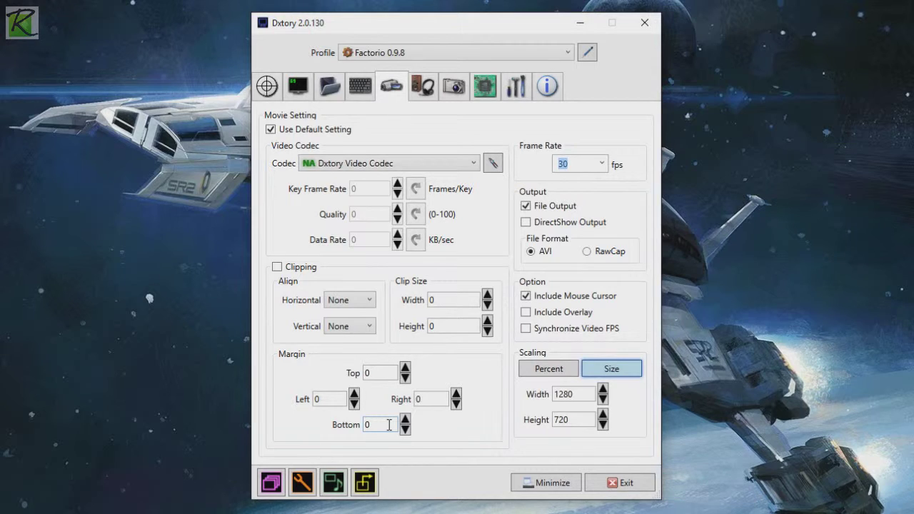
click(423, 87)
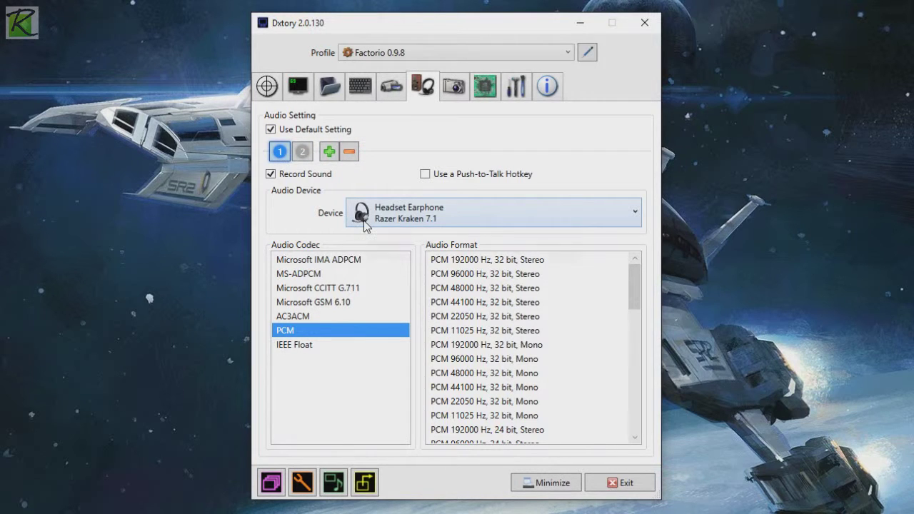
Step: Set audio stream 1's recording device to Headset Earphone
click(300, 153)
click(280, 153)
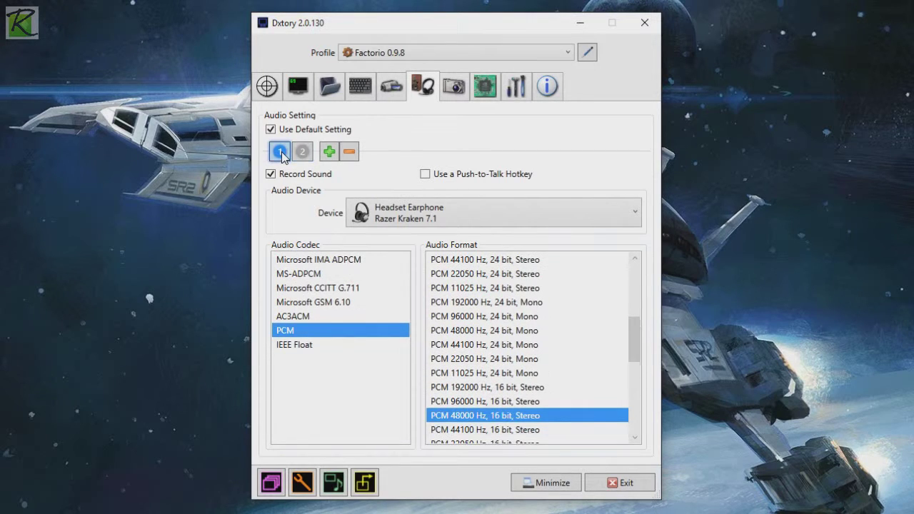
click(434, 214)
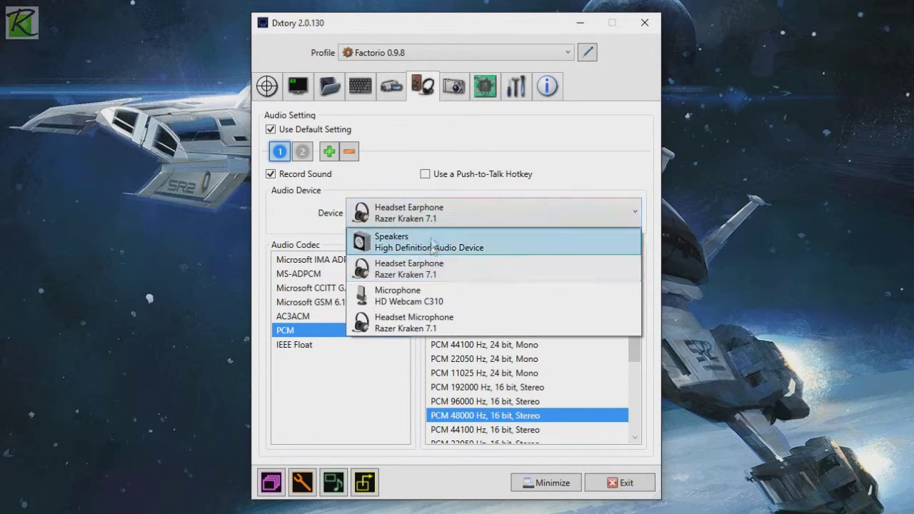
click(413, 270)
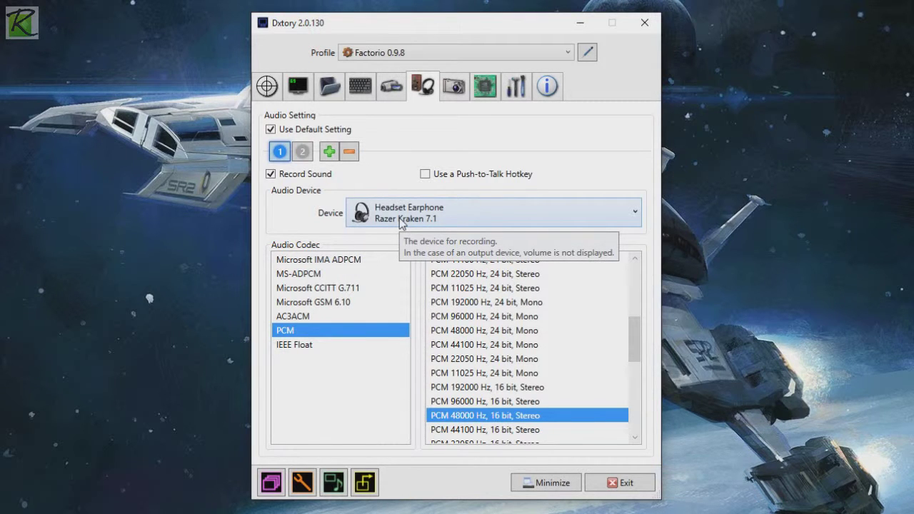
Step: Check stream 2 records the Headset Microphone at PCM 48000 Hz 16-bit stereo
click(302, 151)
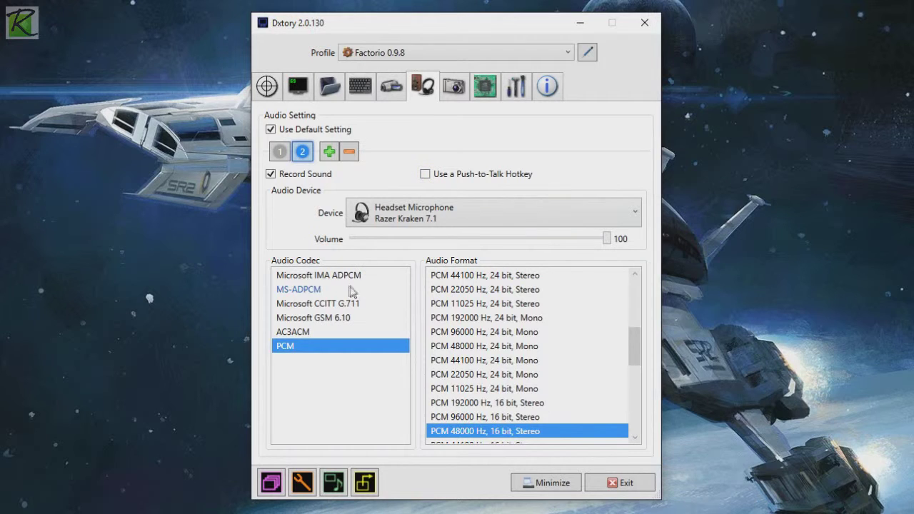
click(280, 152)
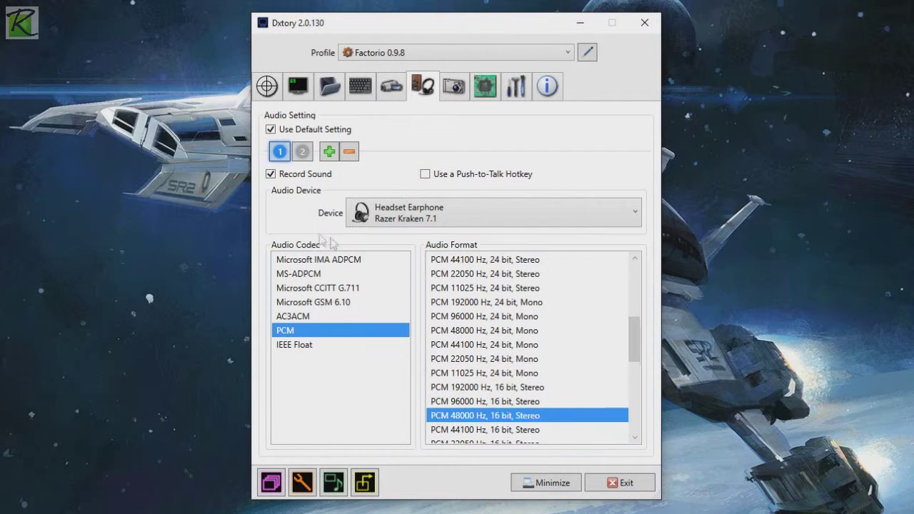
click(302, 151)
click(281, 151)
click(303, 151)
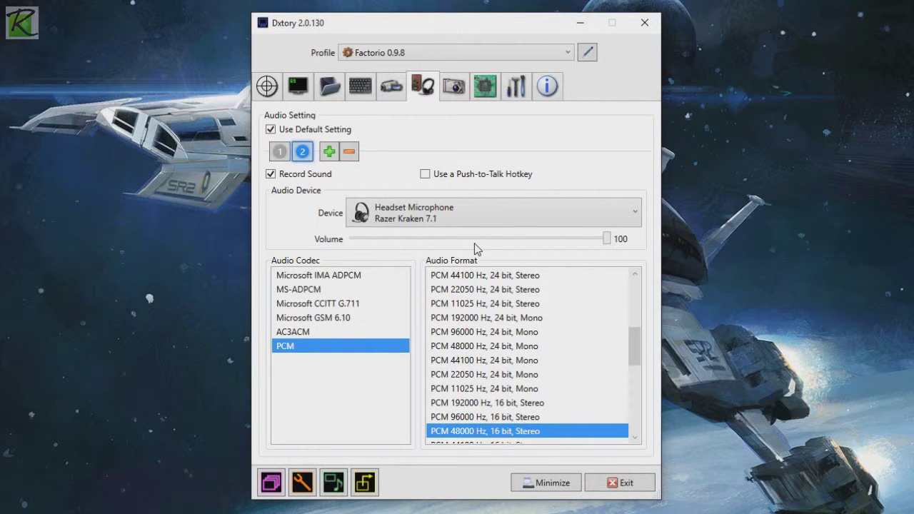
click(454, 87)
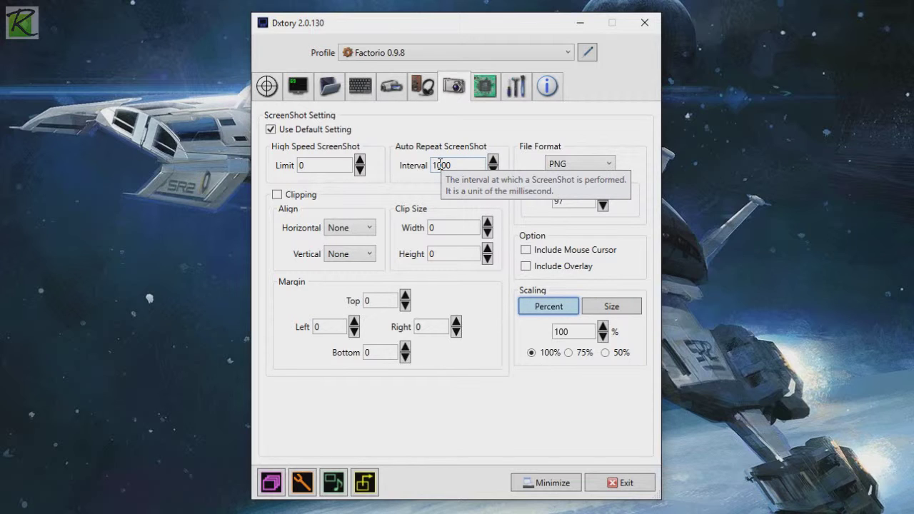
Step: Keep screenshots as PNG with percentage scaling at 100%
click(587, 169)
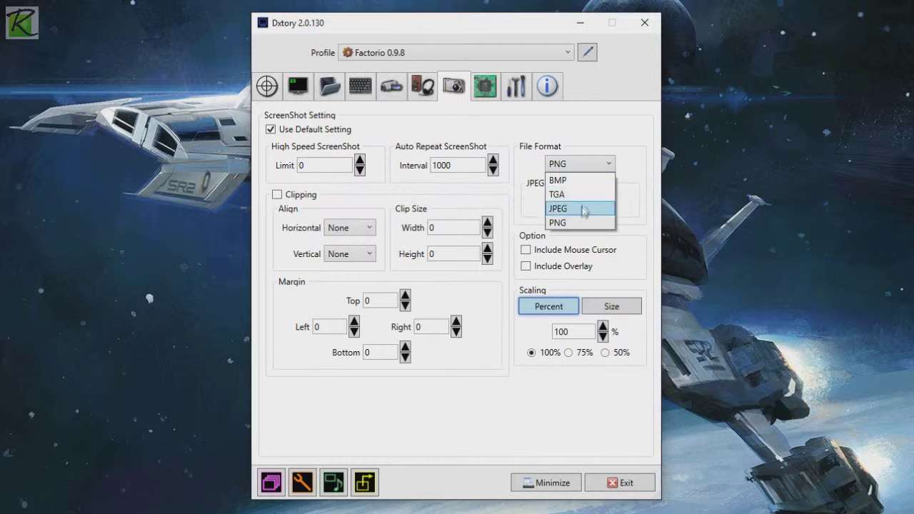
click(564, 223)
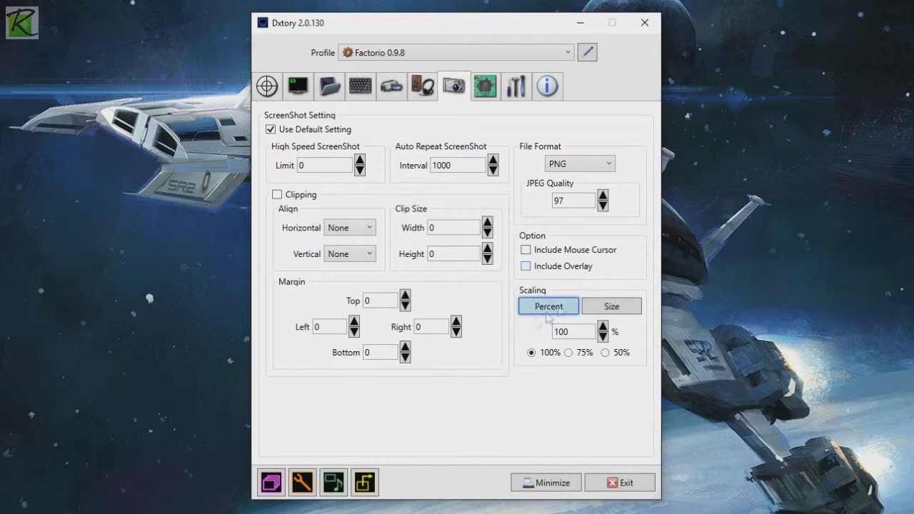
click(607, 305)
click(551, 309)
click(613, 305)
click(551, 308)
Step: Show the Advanced Setting page with Normal thread priority and all processing and hook options off
click(488, 87)
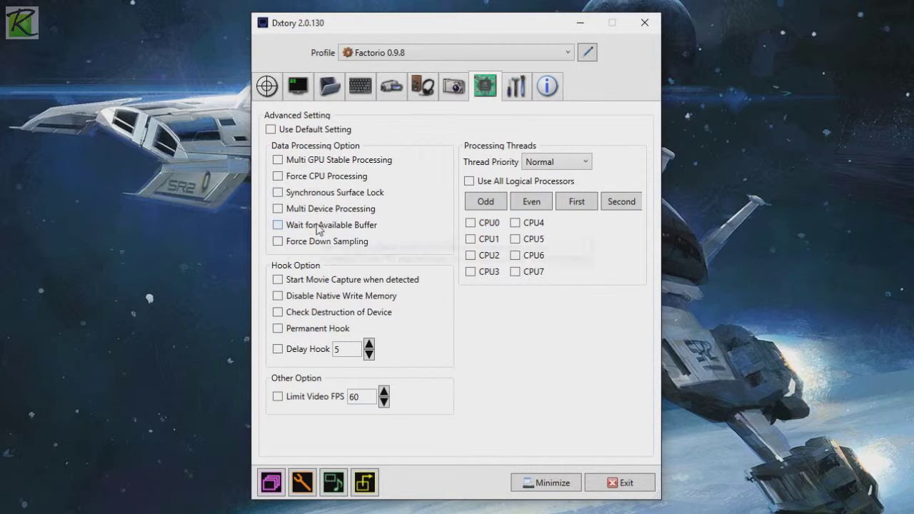
Step: Show the Global Setting page with only Check Update ticked and Small Size profile icons
click(516, 95)
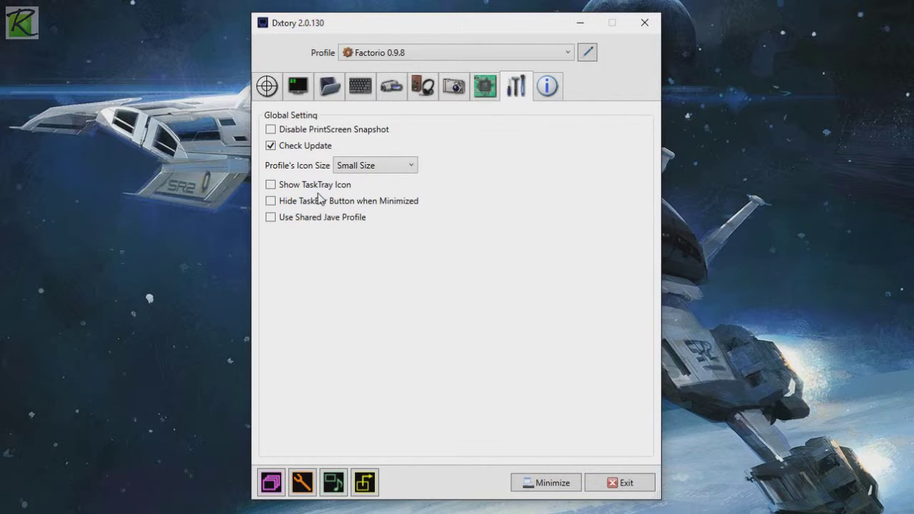
Step: Open Dxtory's Info tab and highlight the 'License: Registered' line showing Unlimited expiry
click(550, 90)
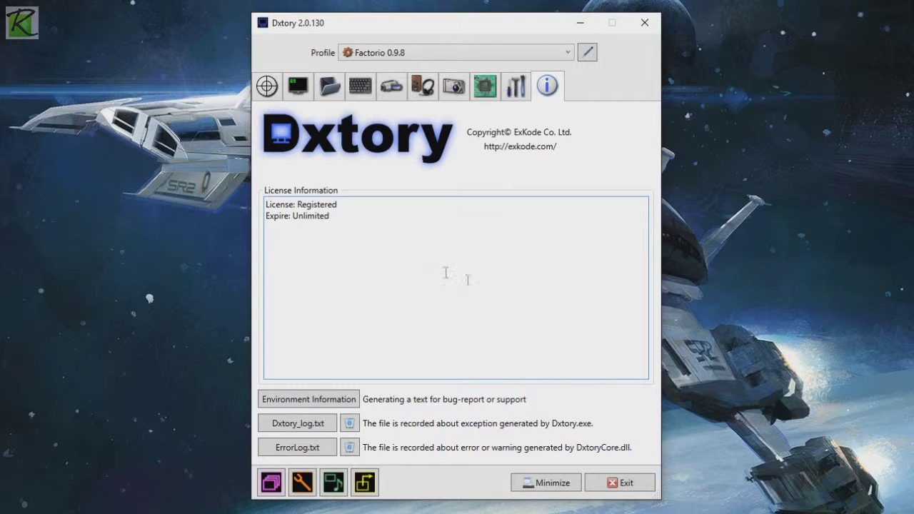
drag(265, 203, 367, 209)
click(371, 273)
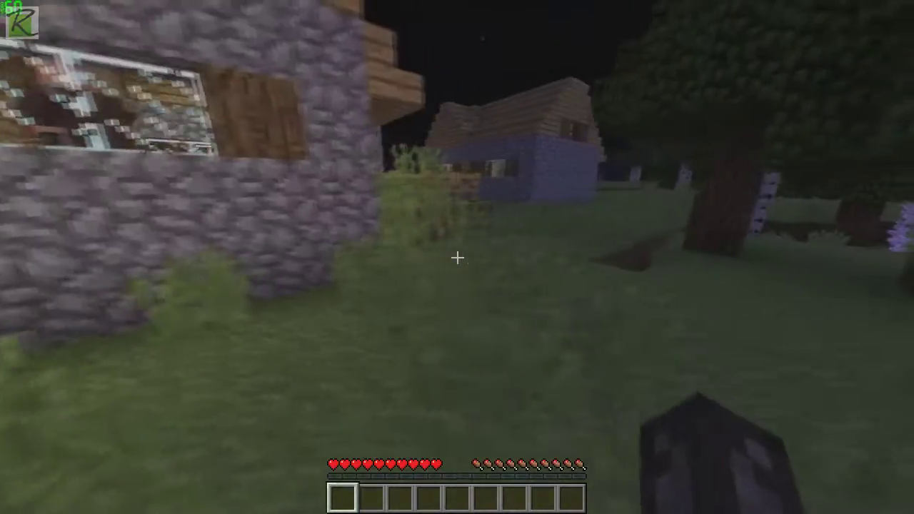
Step: Walk through the village alley and along the farmland toward the water, then pause the game
key(w)
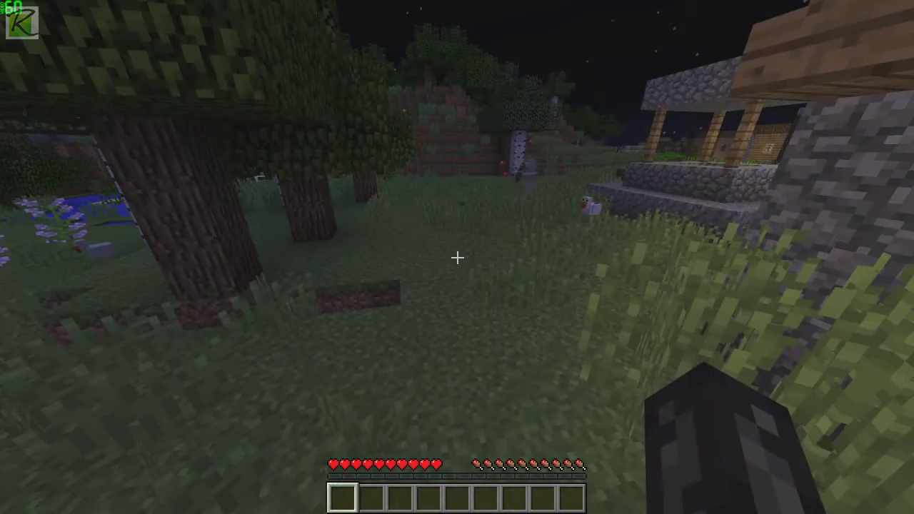
key(w)
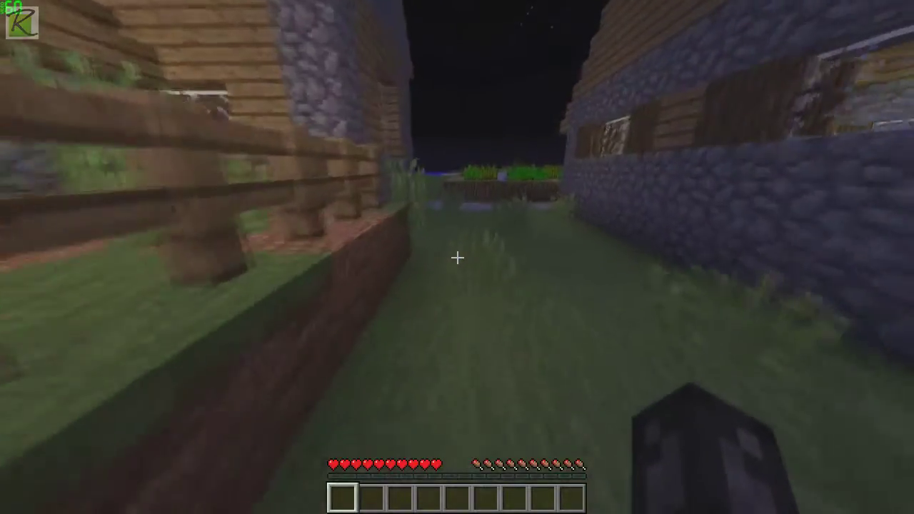
key(w)
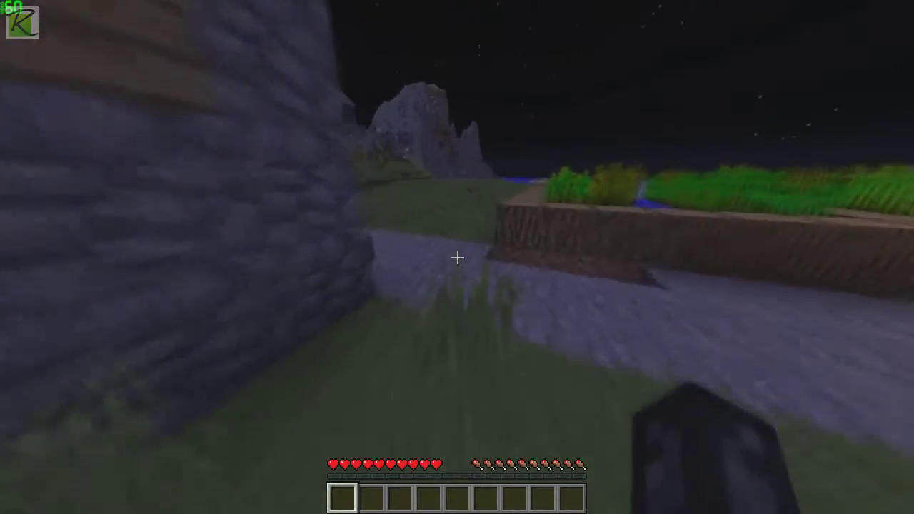
key(w)
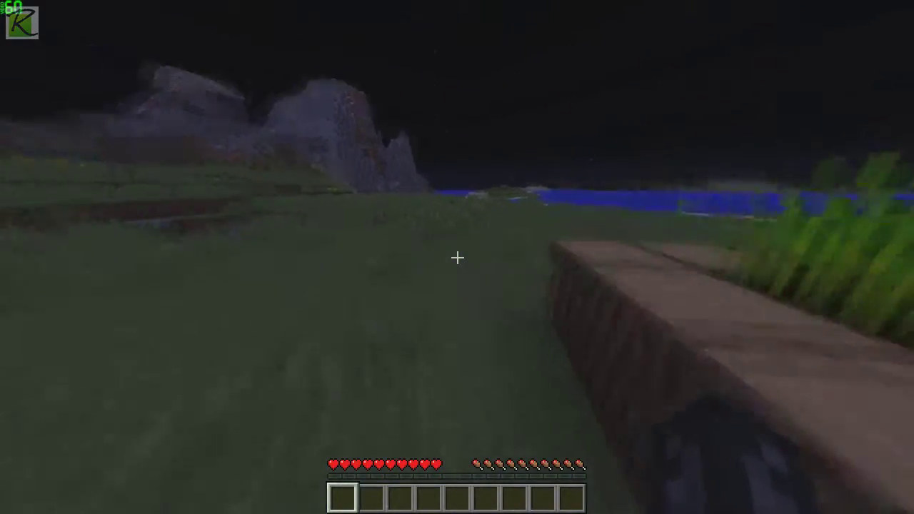
key(w)
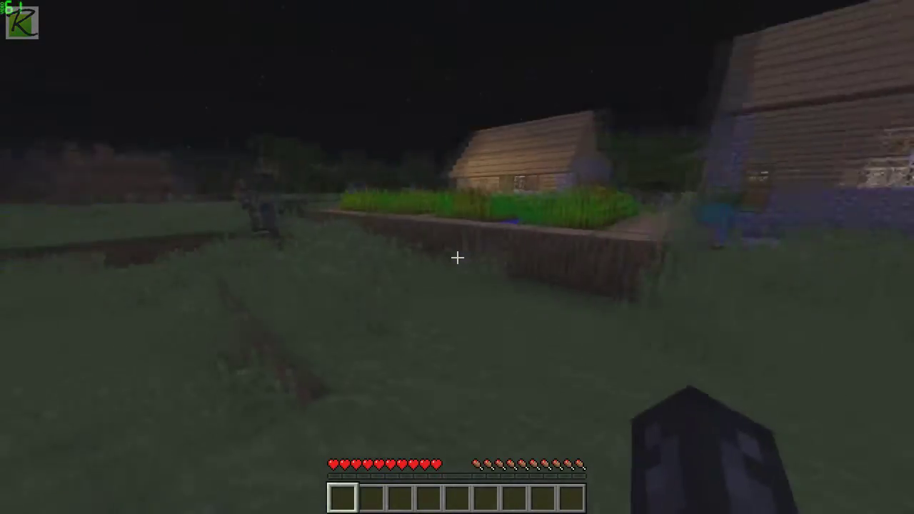
key(w)
key(Escape)
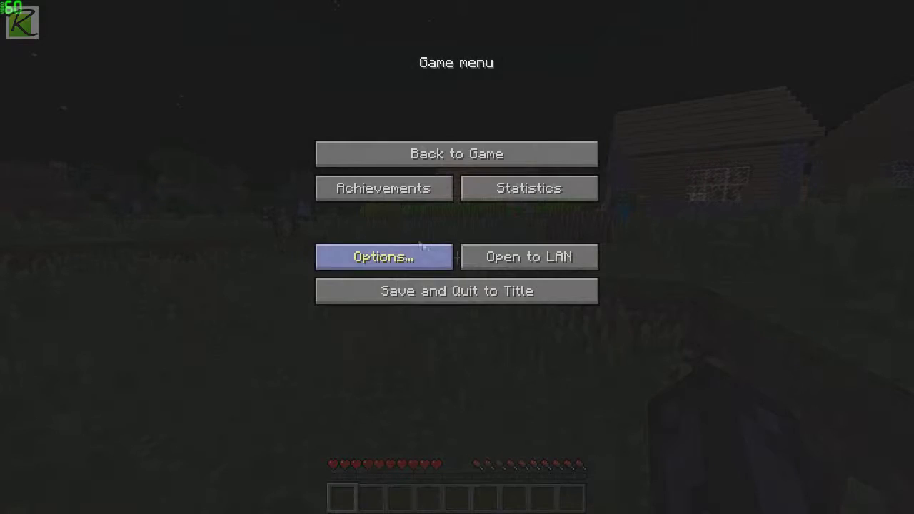
Step: In Video Settings, cycle GUI Scale through Auto, Small and Normal, leaving it on Large
click(398, 261)
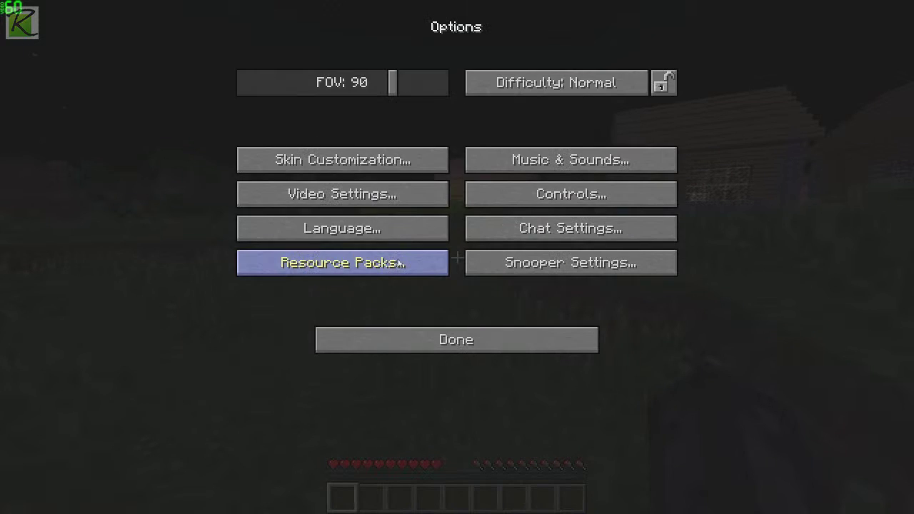
click(330, 200)
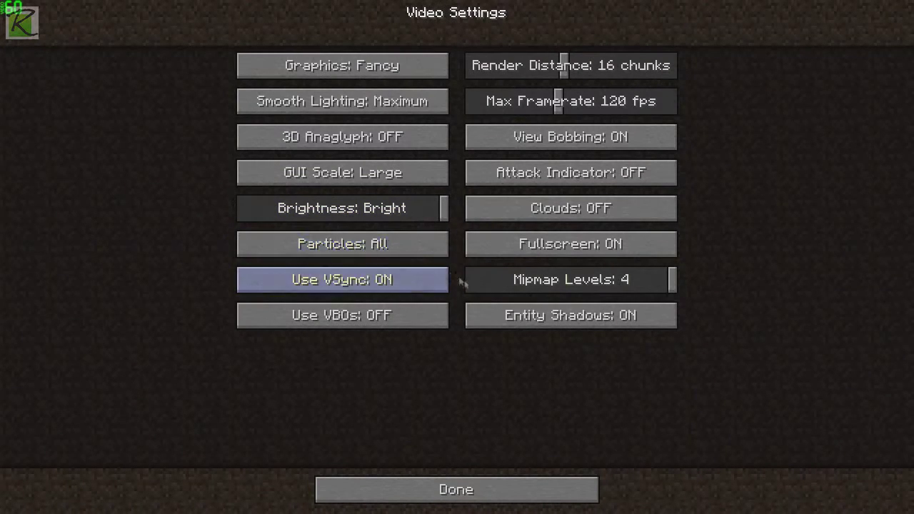
click(346, 180)
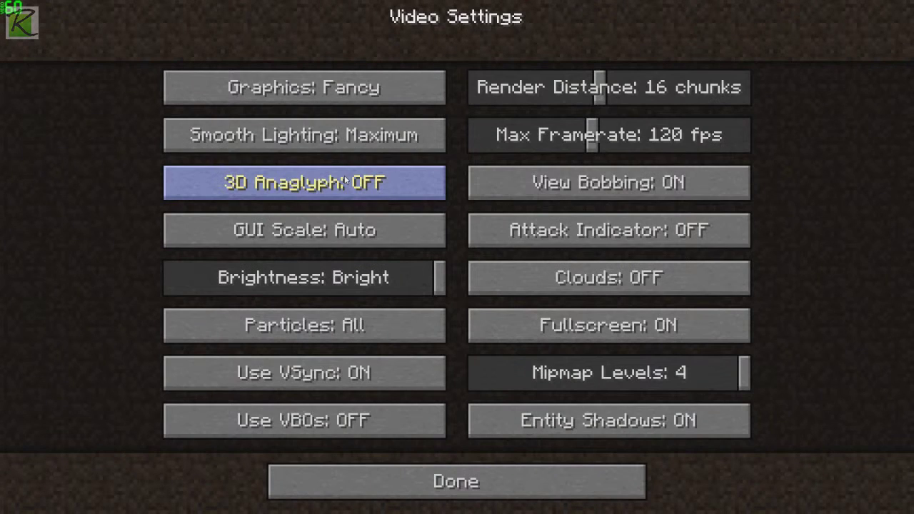
click(345, 236)
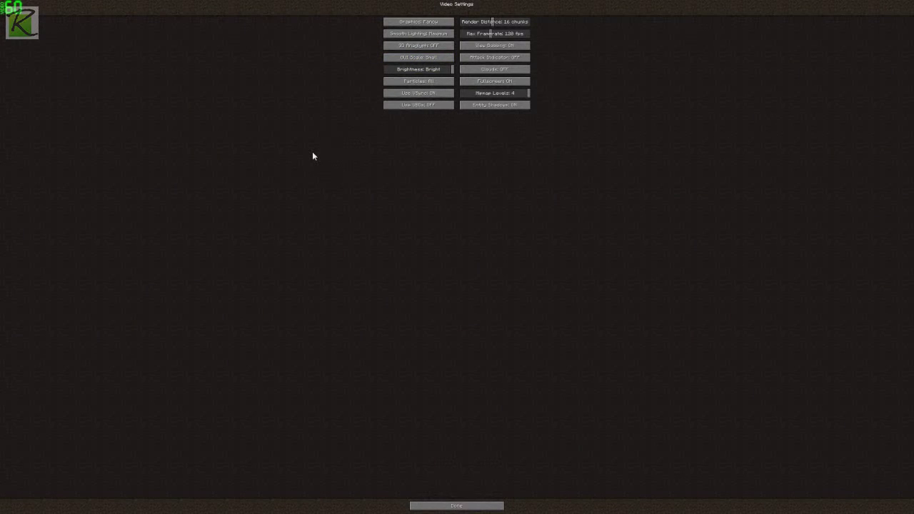
click(392, 58)
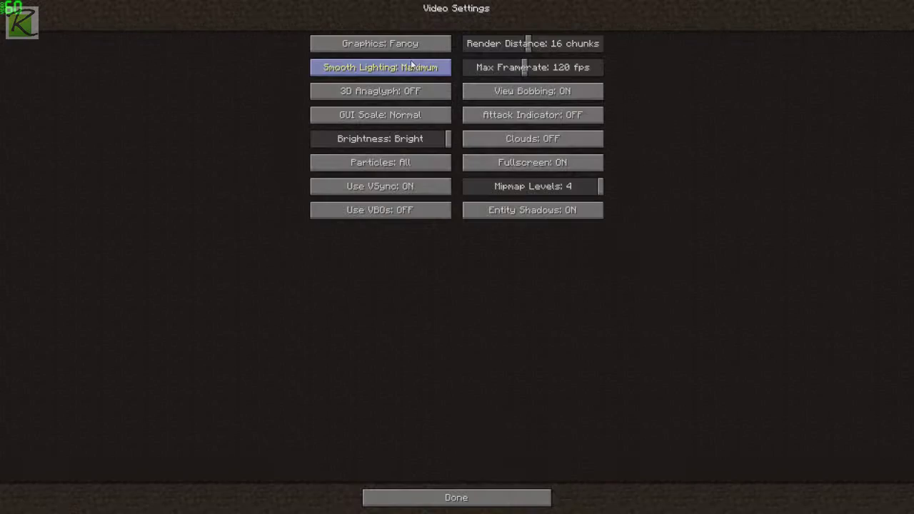
click(379, 118)
Step: Close Video Settings and Options and resume playing
click(443, 490)
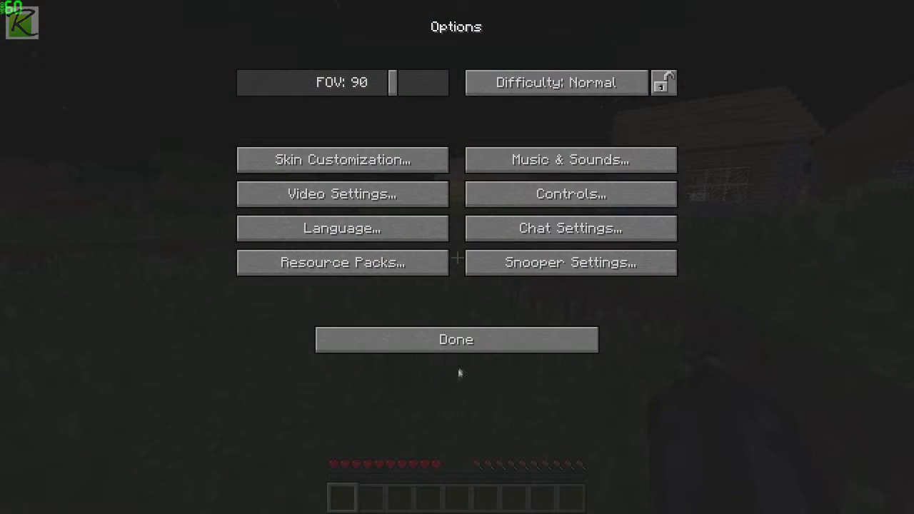
click(457, 347)
click(457, 155)
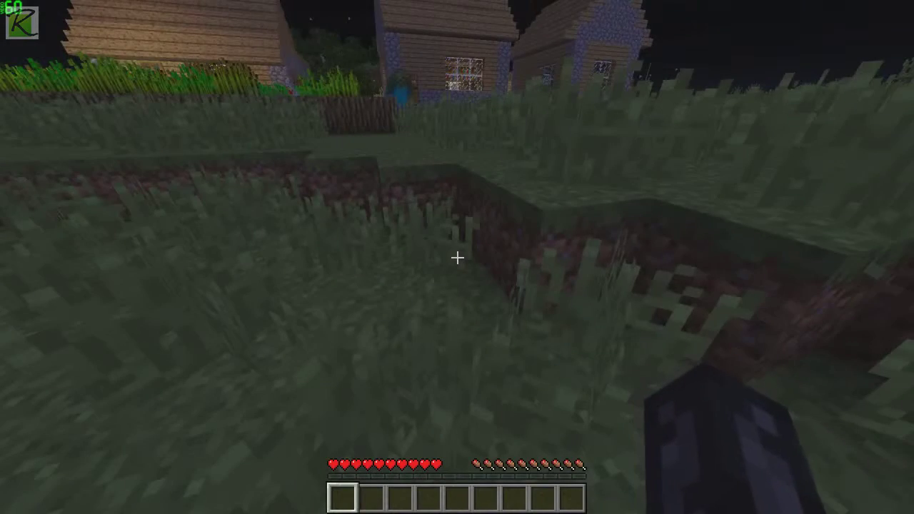
Step: Walk toward the mountain, past the shore's tall grass and into the lake
key(w)
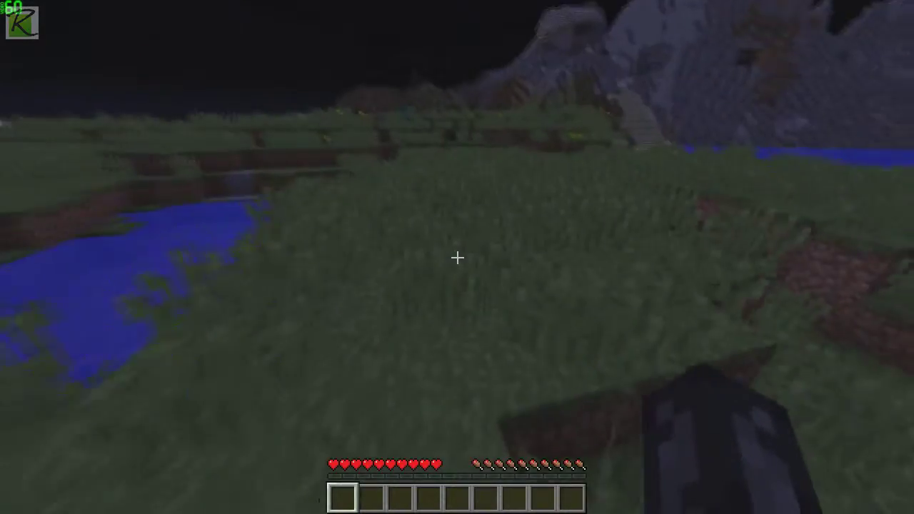
key(w)
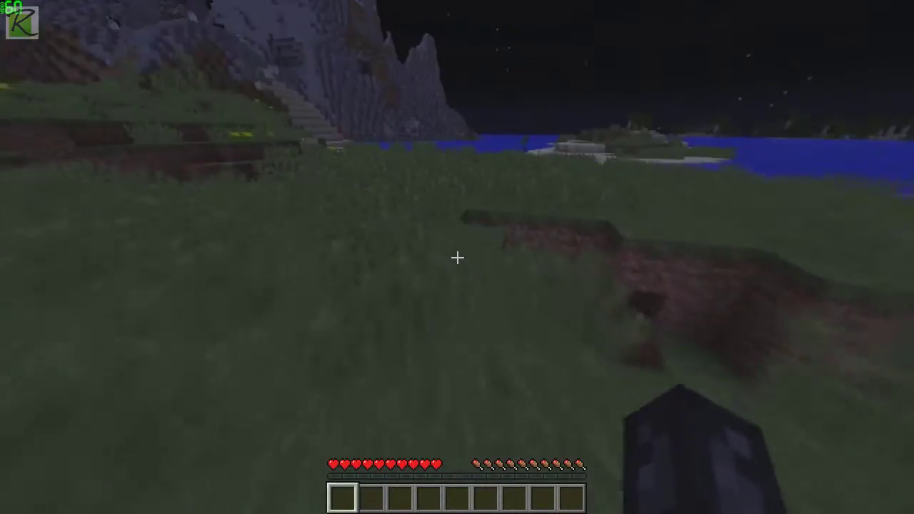
key(w)
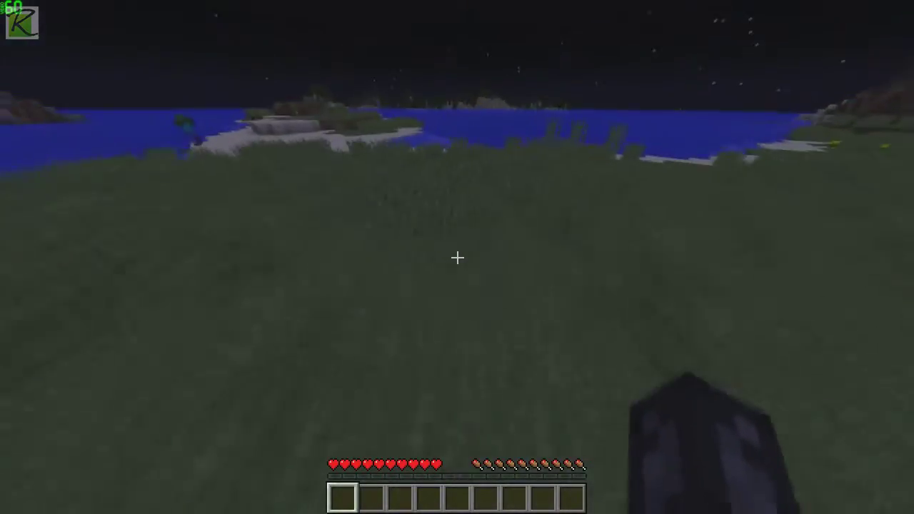
key(w)
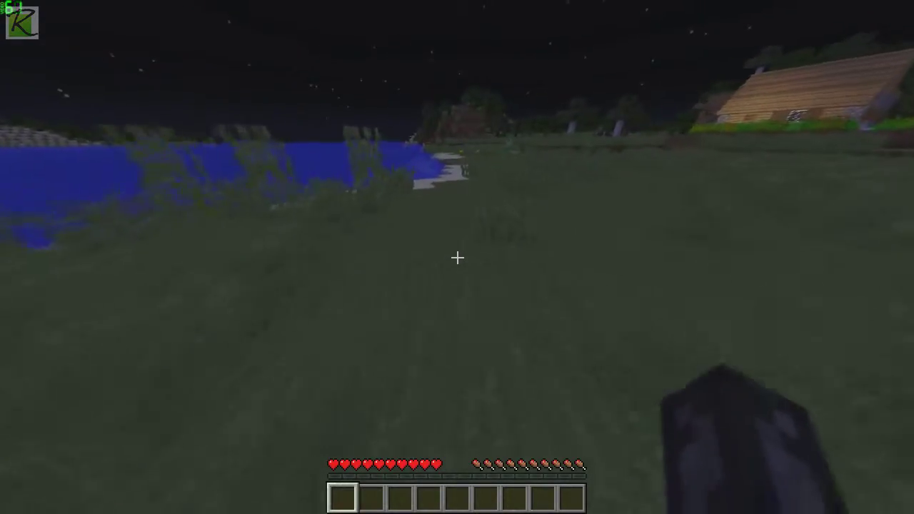
key(w)
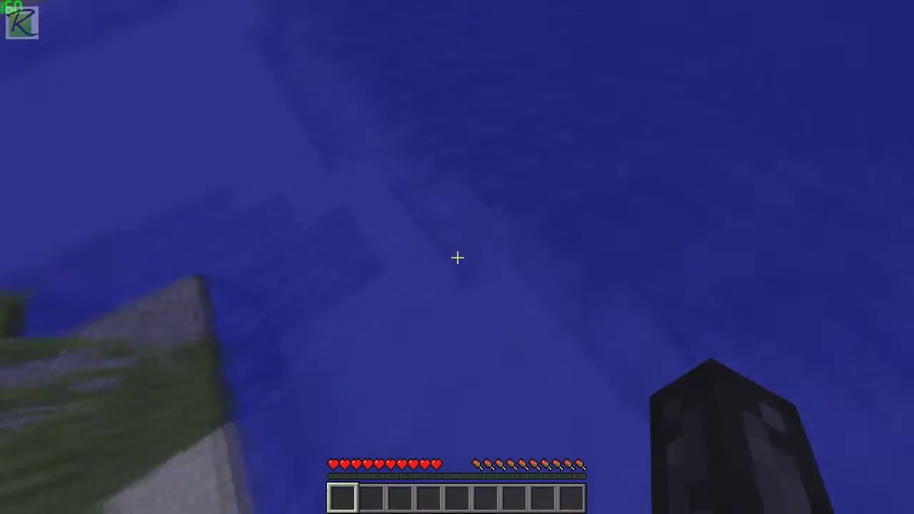
Step: Swim back to the bank and walk across the field into the village houses
key(w)
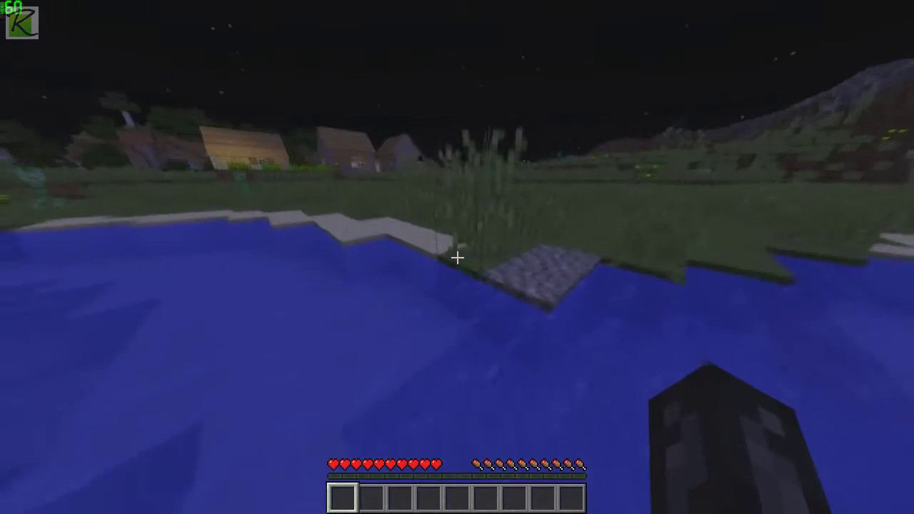
key(w)
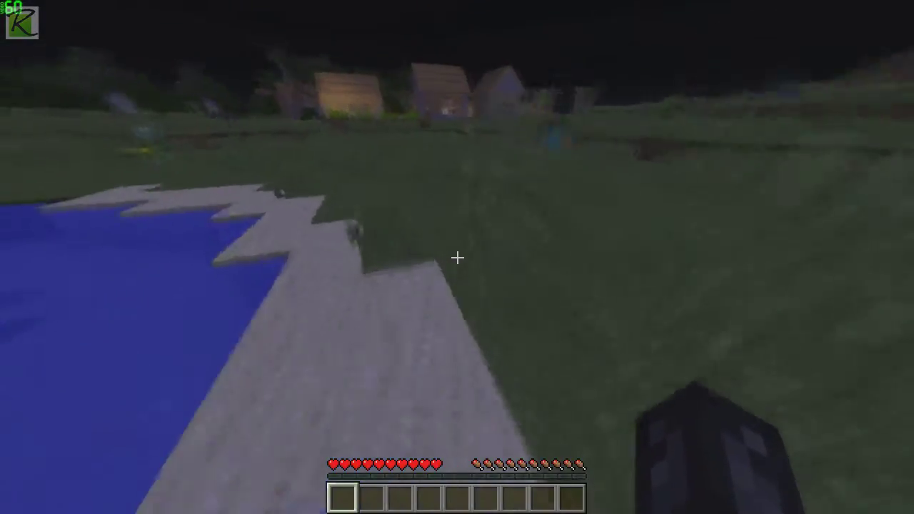
key(w)
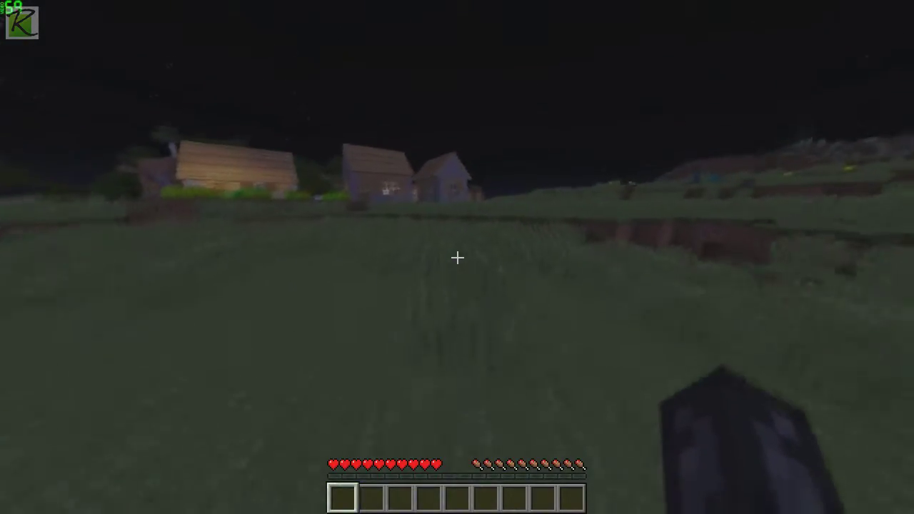
key(w)
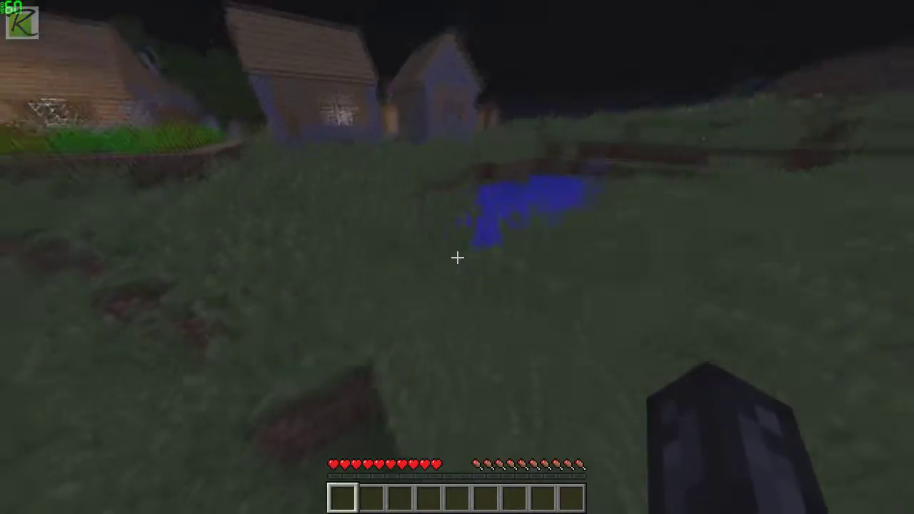
key(w)
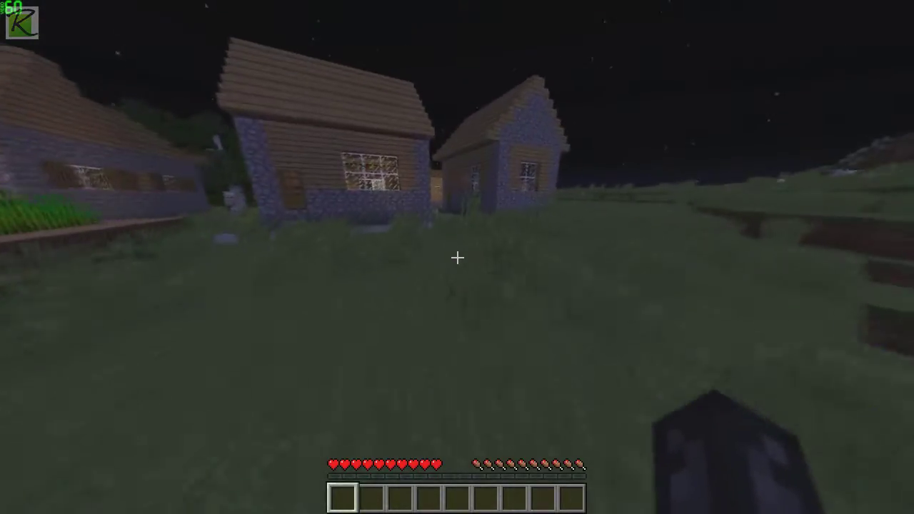